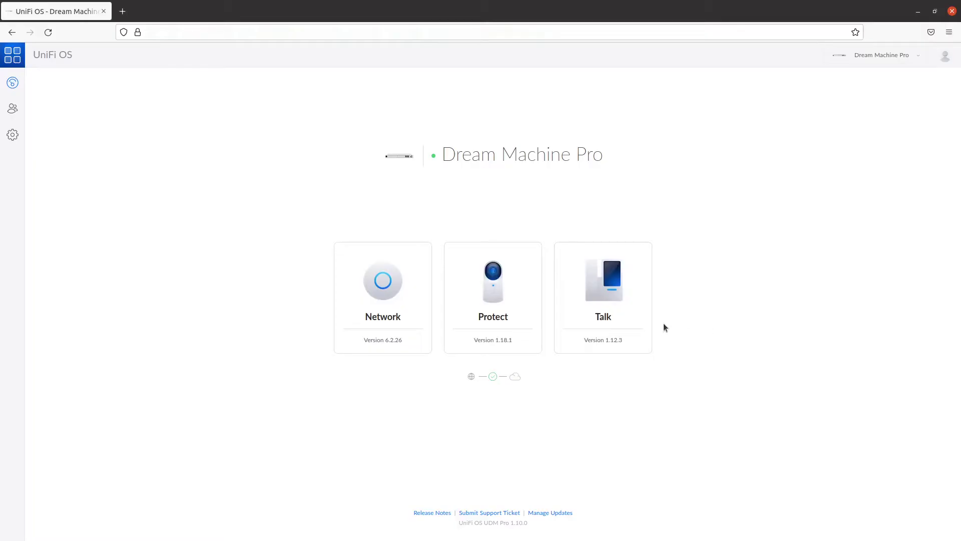
Go to the System Settings page of the UniFi Talk application
left_click(601, 317)
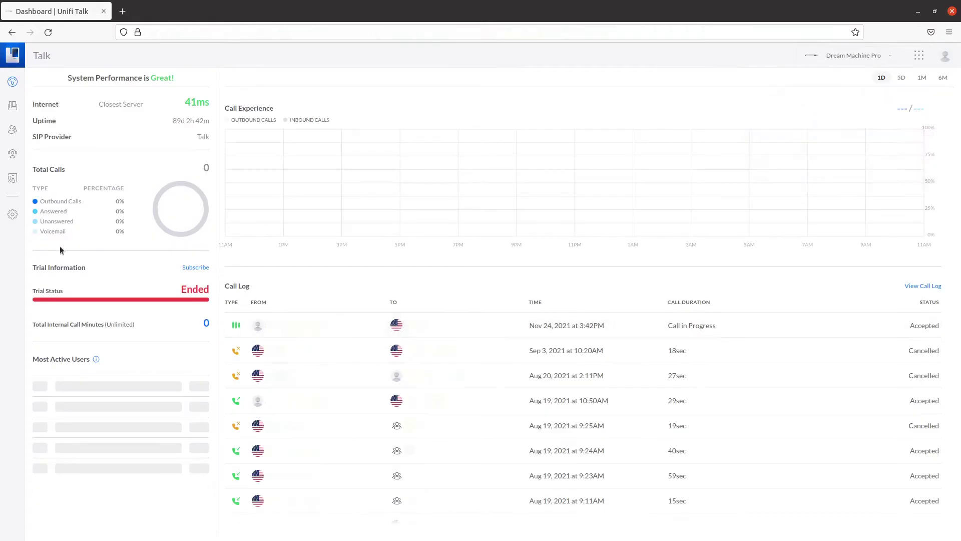
left_click(13, 215)
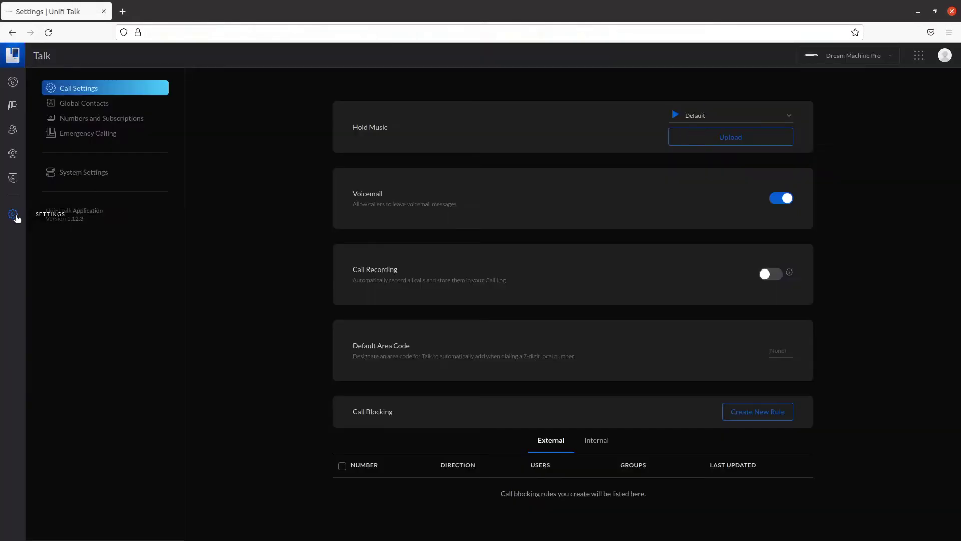
left_click(87, 178)
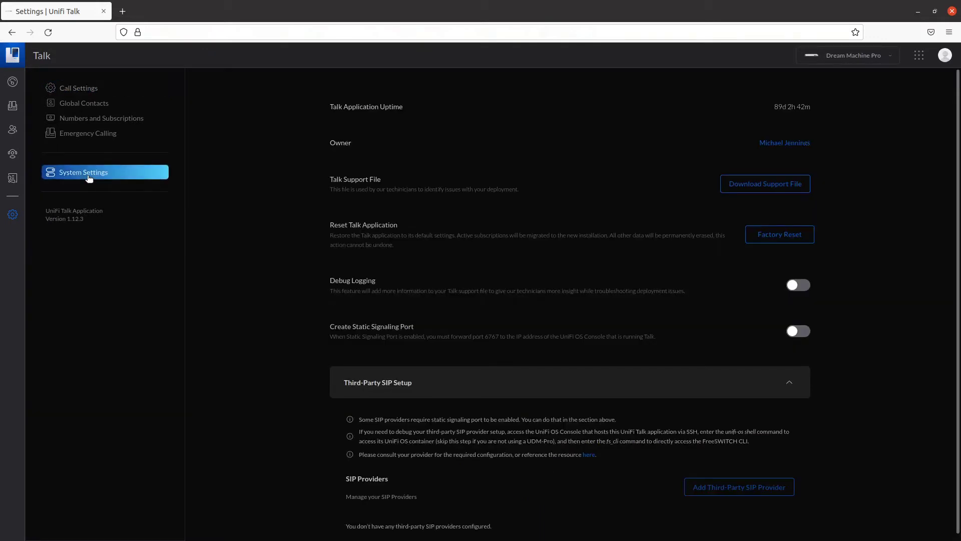
scroll(241, 335, "down", 1)
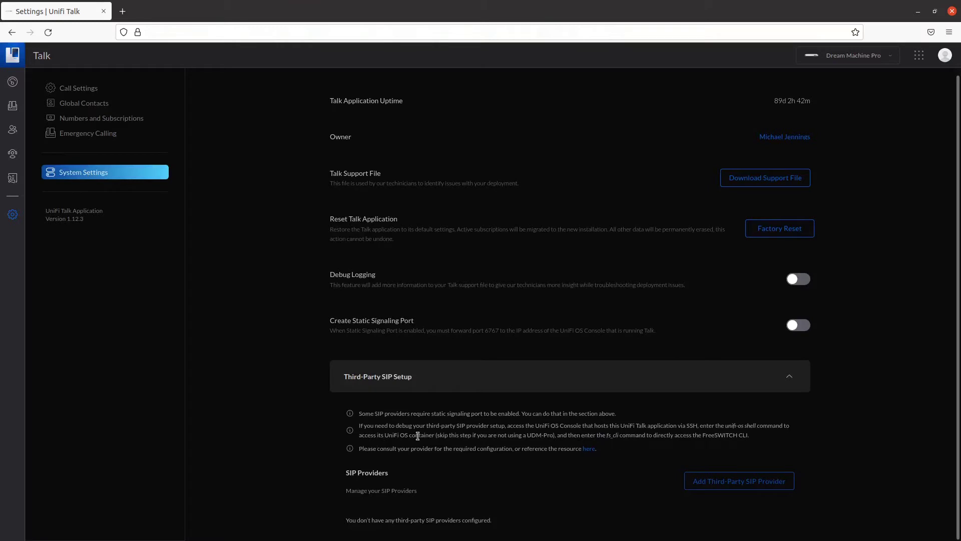
Start a new third-party SIP provider named Voxtelesys
left_click(714, 482)
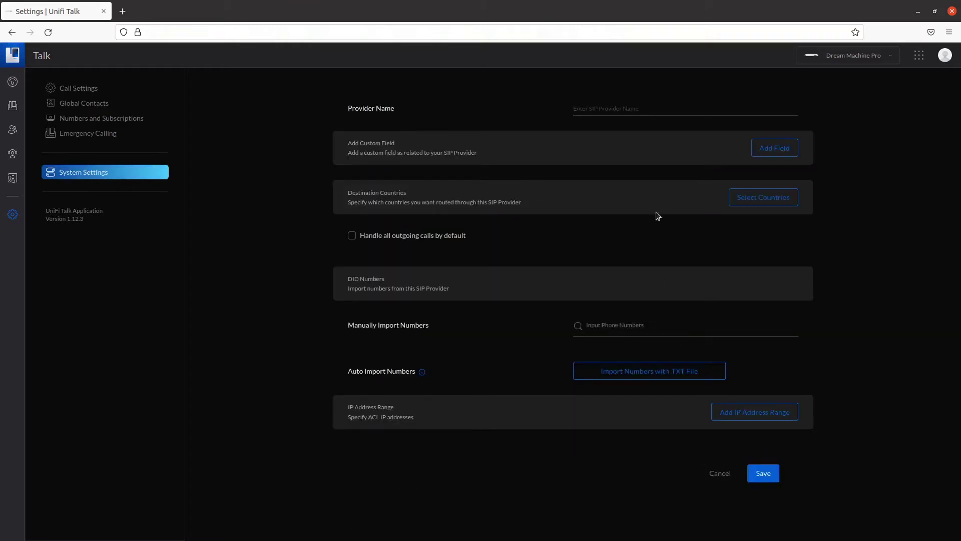
left_click(621, 111)
type("Voxtelesys")
left_click(782, 150)
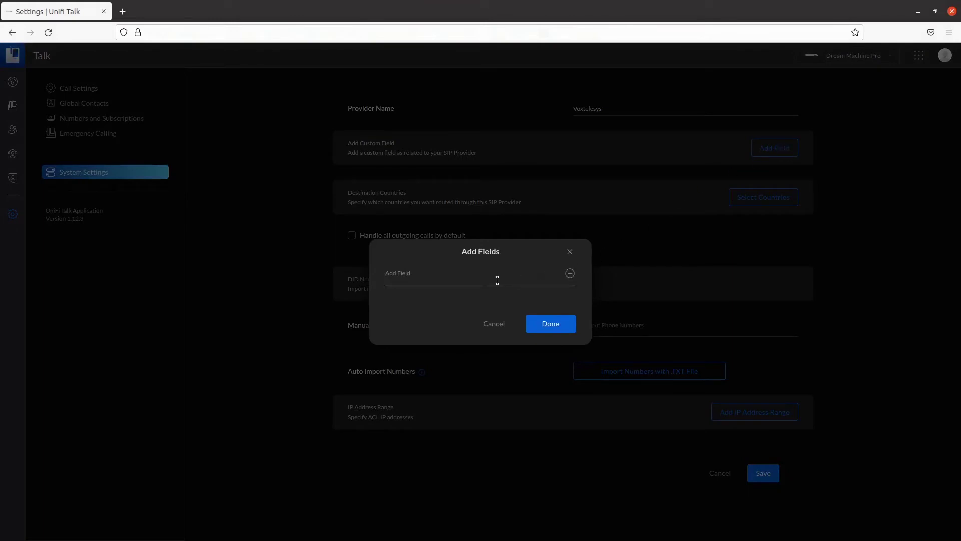
Add custom fields realm, password, register, username, retry_seconds and expire-seconds
left_click(497, 280)
type("realm")
left_click(570, 273)
type("password")
key("Return")
type("register")
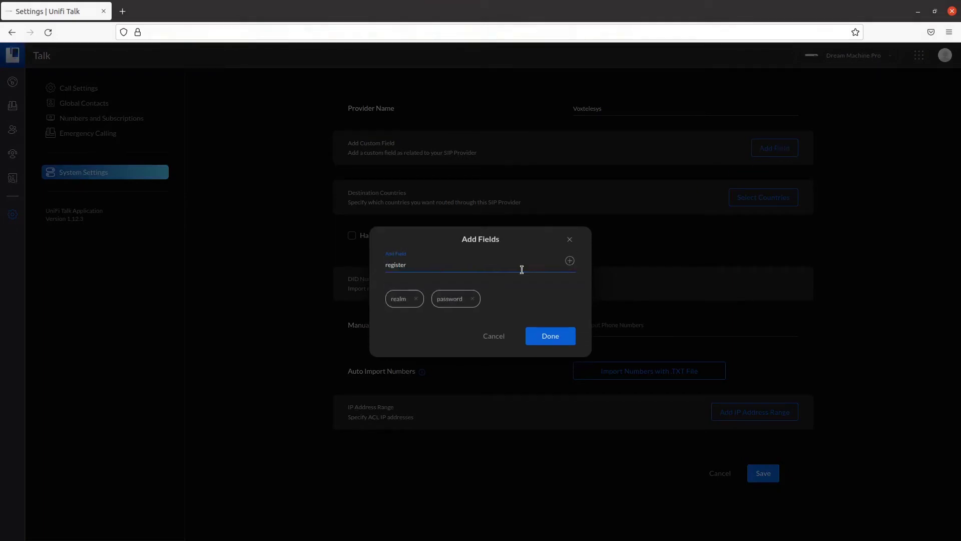
left_click(569, 261)
type("username")
key("Return")
type("retry_seconds")
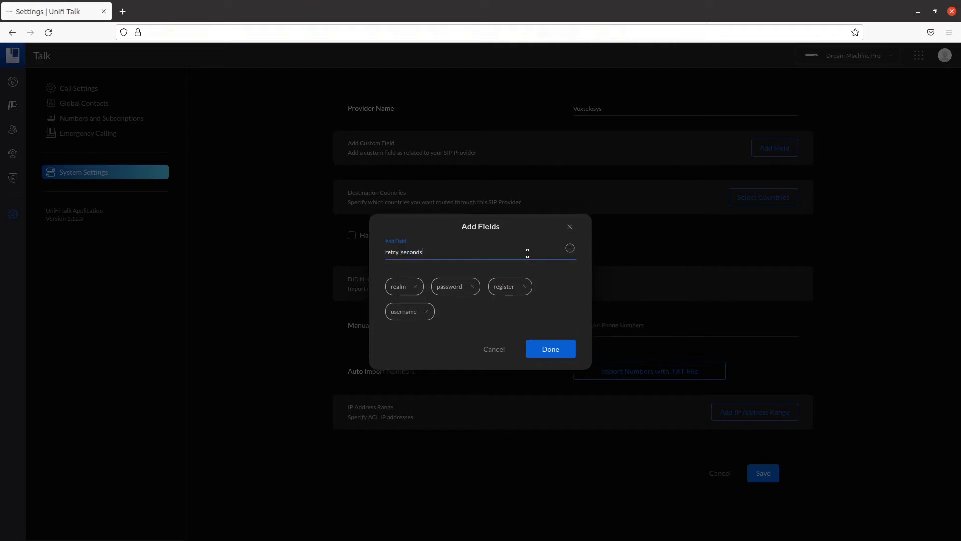
left_click(570, 248)
type("expire-seconds")
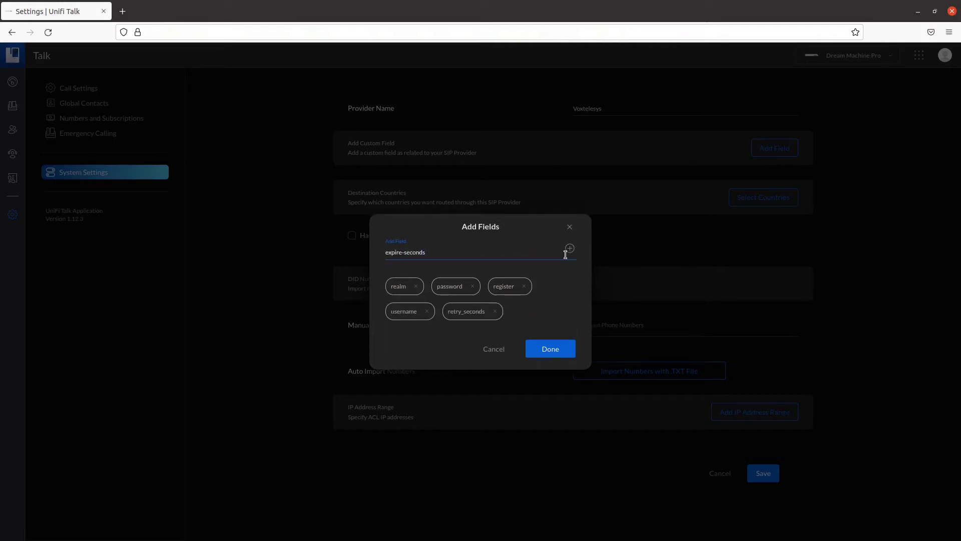
left_click(570, 250)
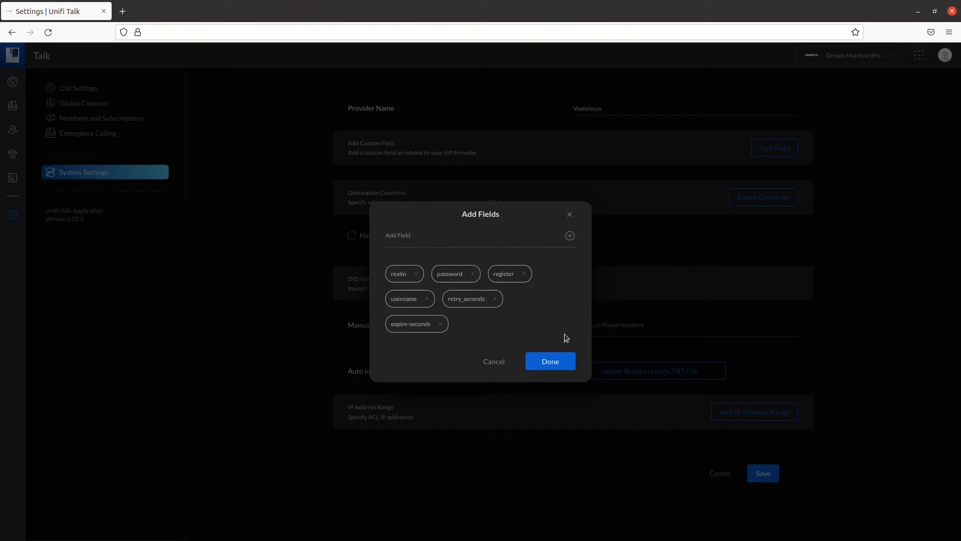
Fill in the realm, password, register (true) and username custom field values
left_click(555, 361)
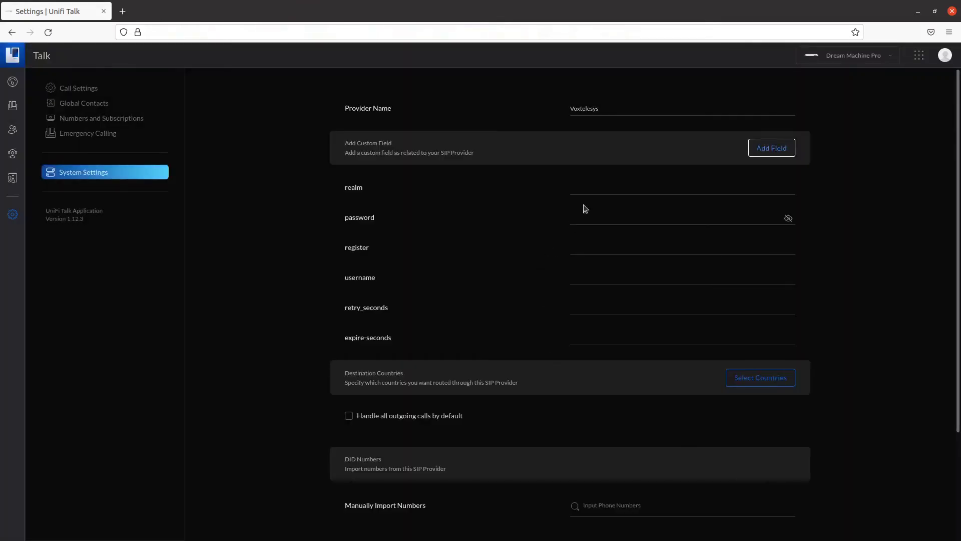
left_click(594, 187)
left_click(598, 215)
left_click(589, 245)
type("true")
left_click(594, 273)
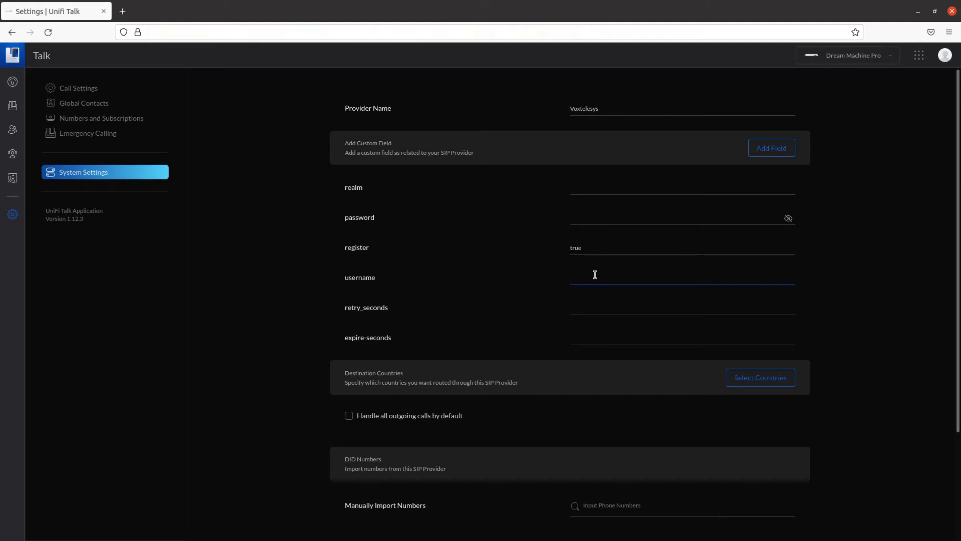
Set retry_seconds to 30 and expire-seconds to 60
left_click(598, 307)
type("3")
type("0")
key("Tab")
type("60")
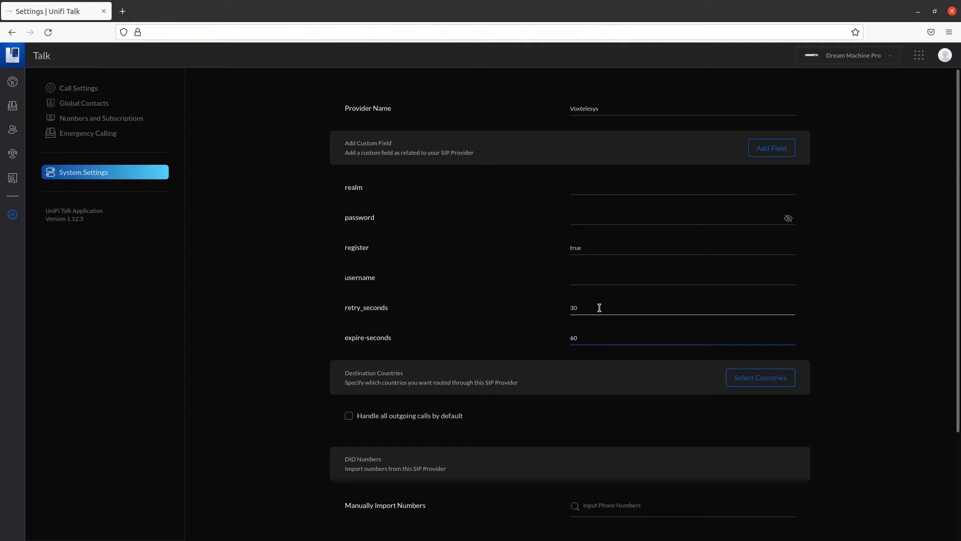
left_click(774, 379)
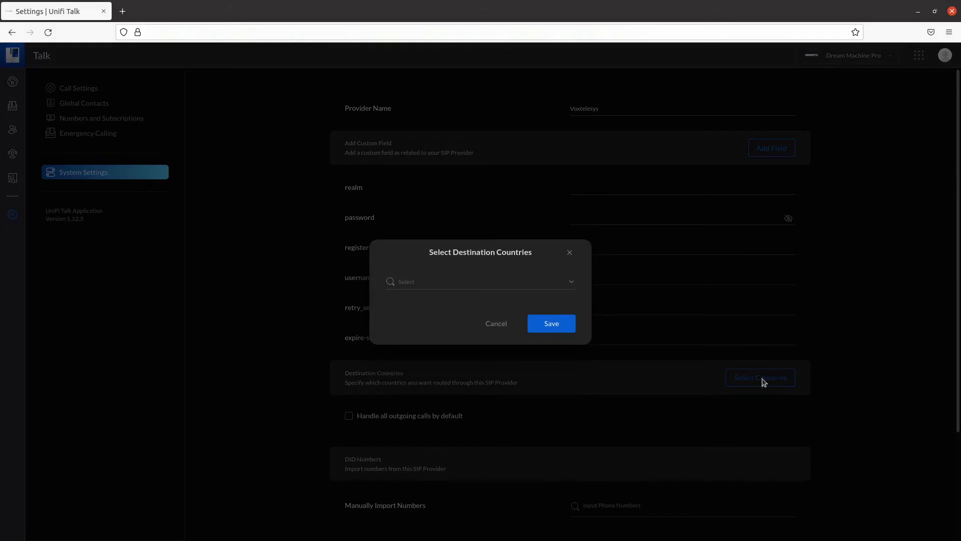
Pick United States and Canada as destination countries and save the selection
left_click(571, 281)
left_click(502, 300)
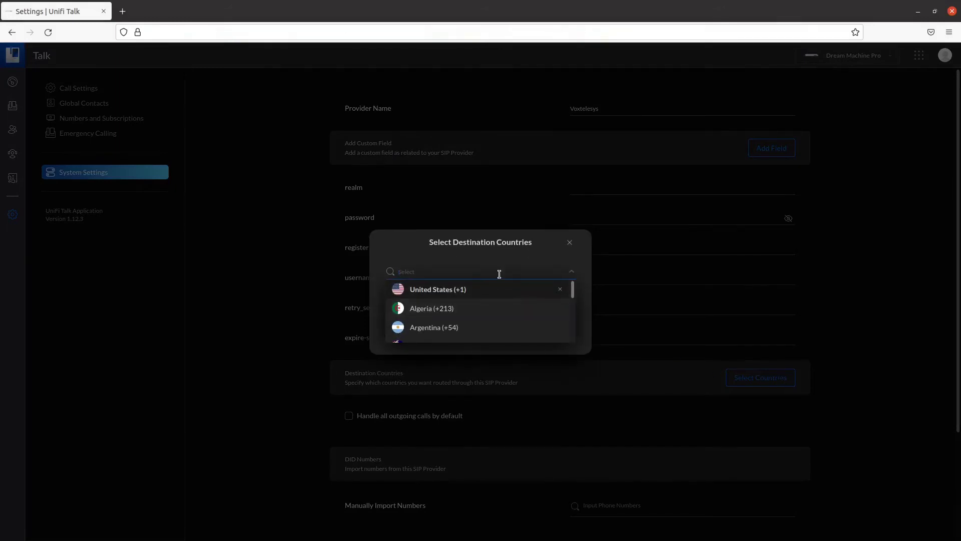
scroll(496, 281, "down", 2)
left_click(493, 289)
left_click(589, 299)
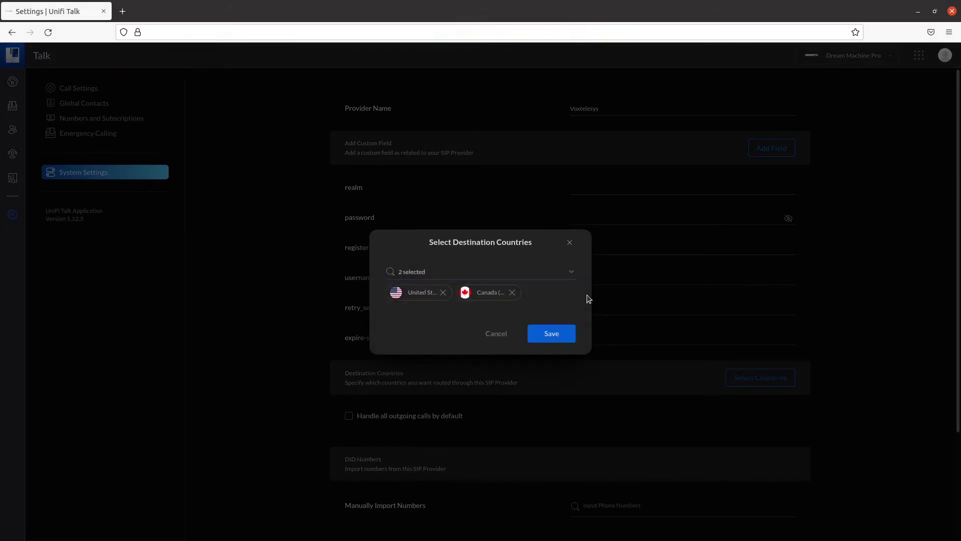
left_click(554, 334)
scroll(553, 337, "down", 2)
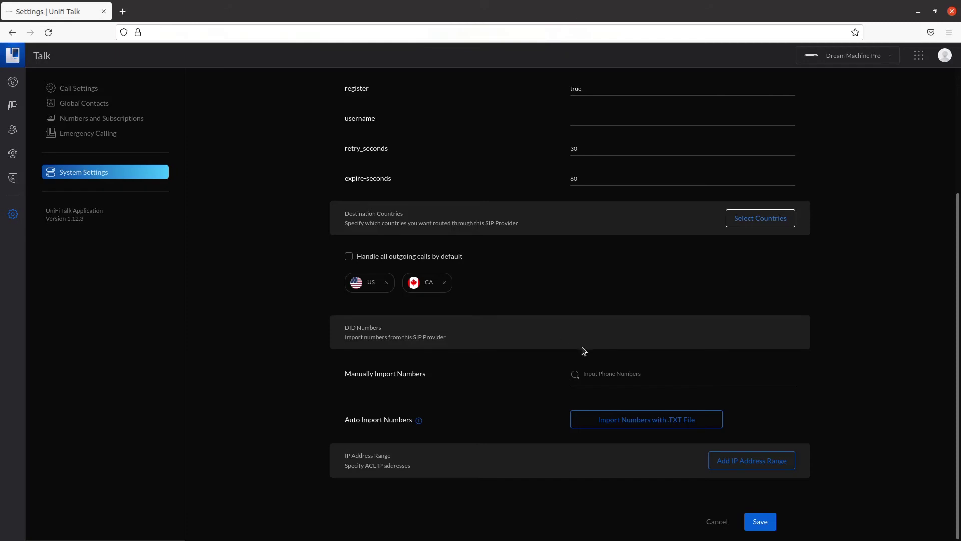
left_click(615, 373)
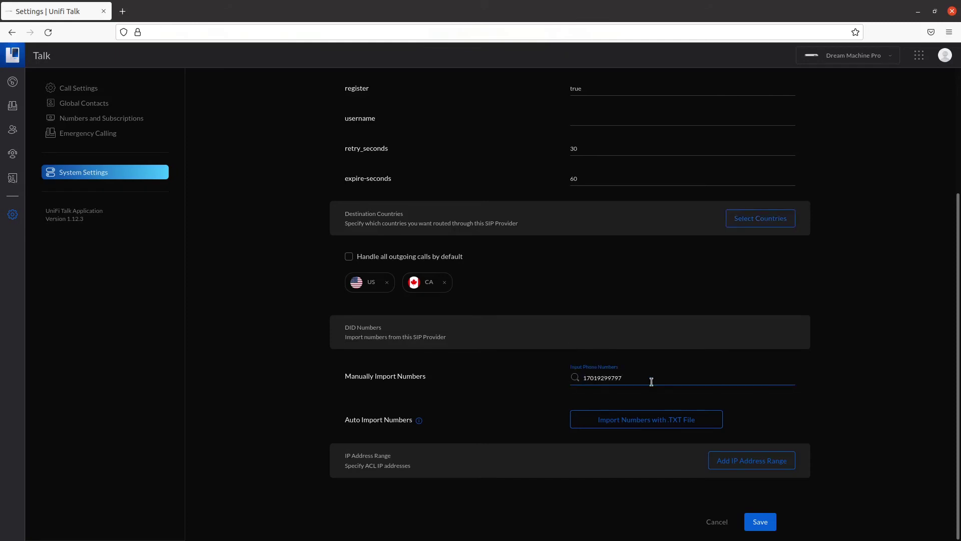
left_click_drag(629, 378, 579, 380)
left_click(672, 382)
key("Return")
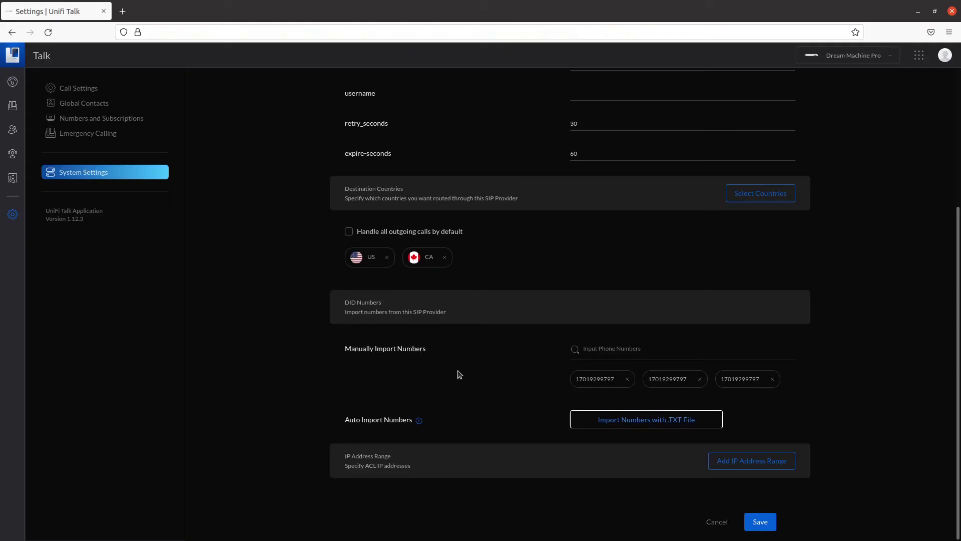
left_click(740, 461)
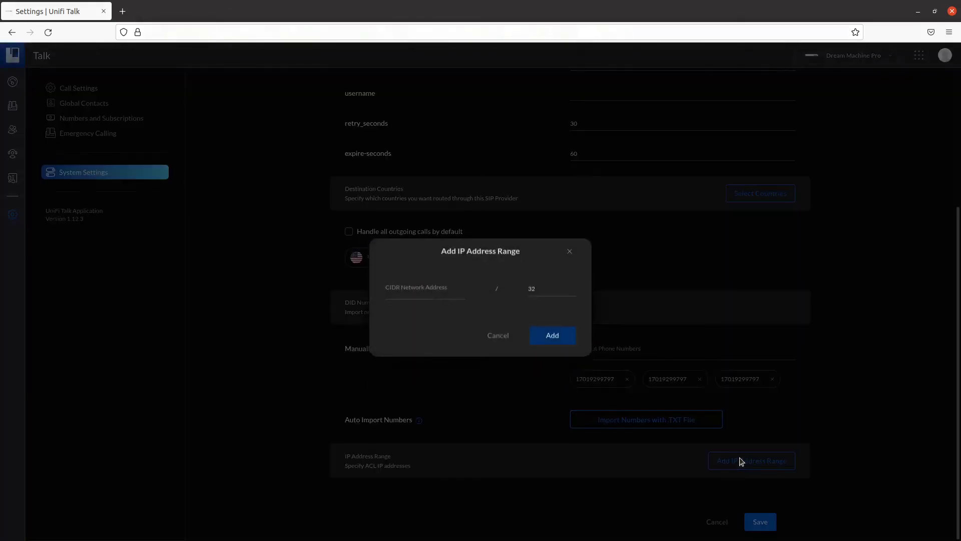
left_click(405, 284)
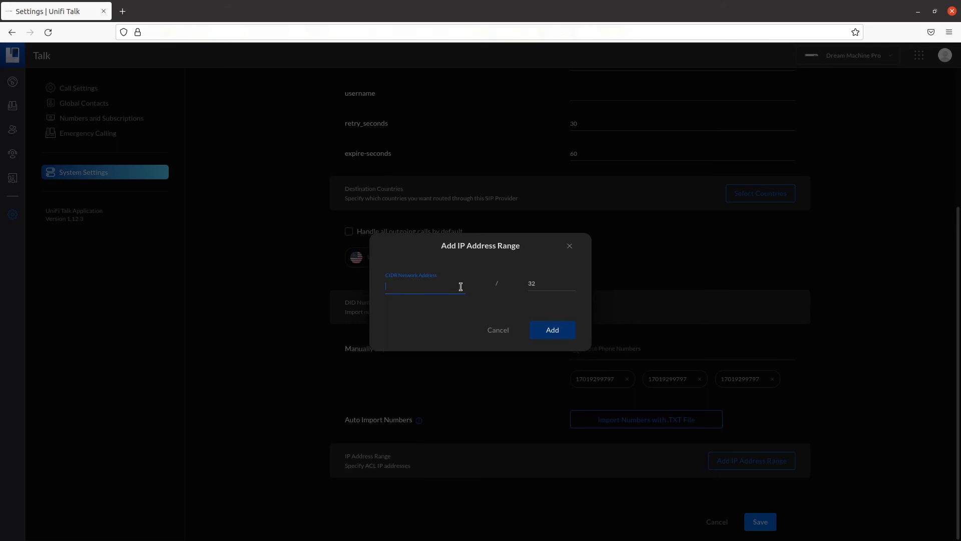
left_click(533, 284)
key("Escape")
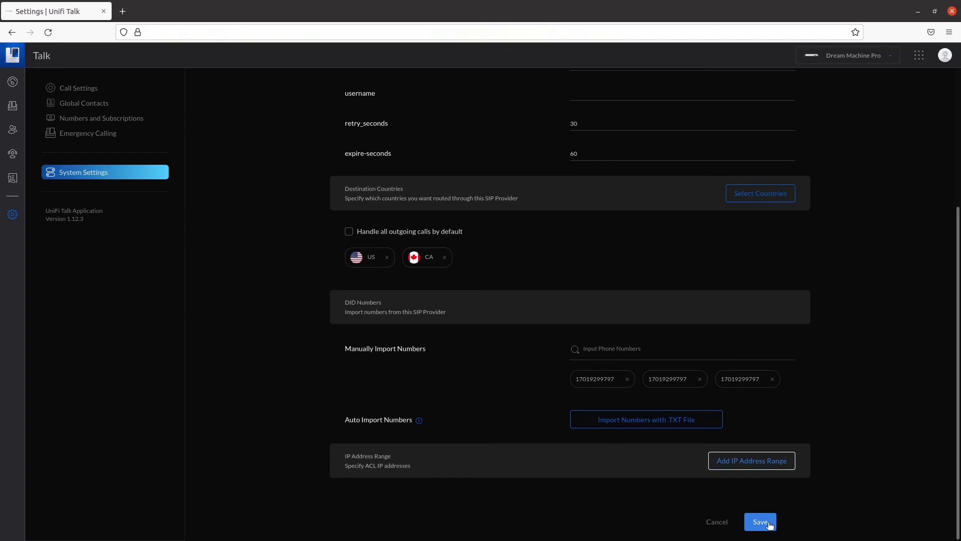
Save the Voxtelesys SIP provider configuration
left_click(762, 522)
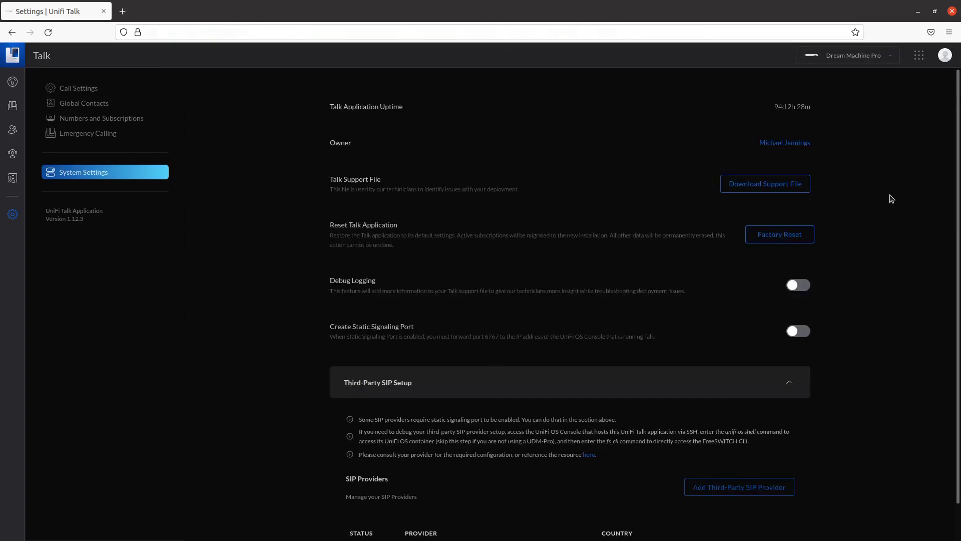